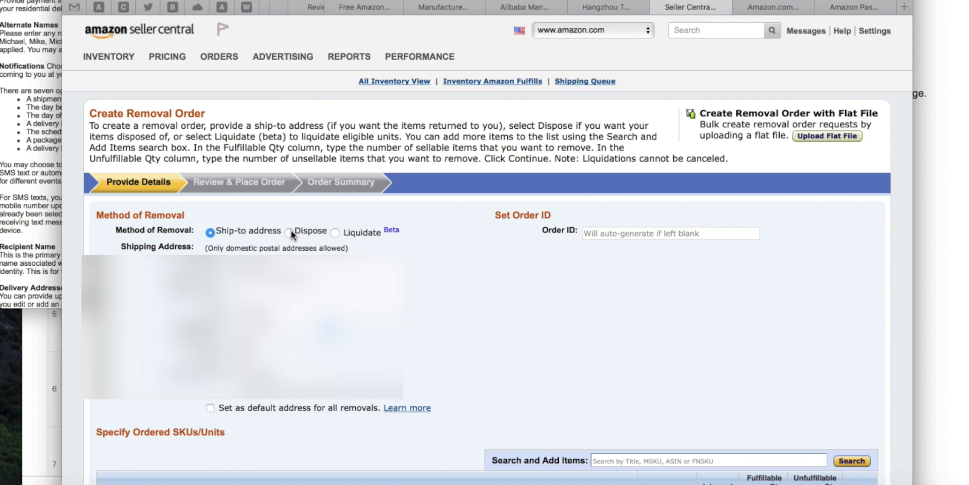
Step: Compare the Ship-to address, Dispose and Liquidate removal methods, and select Dispose for the removal order
{"action": "left_click", "coordinate": [290, 234]}
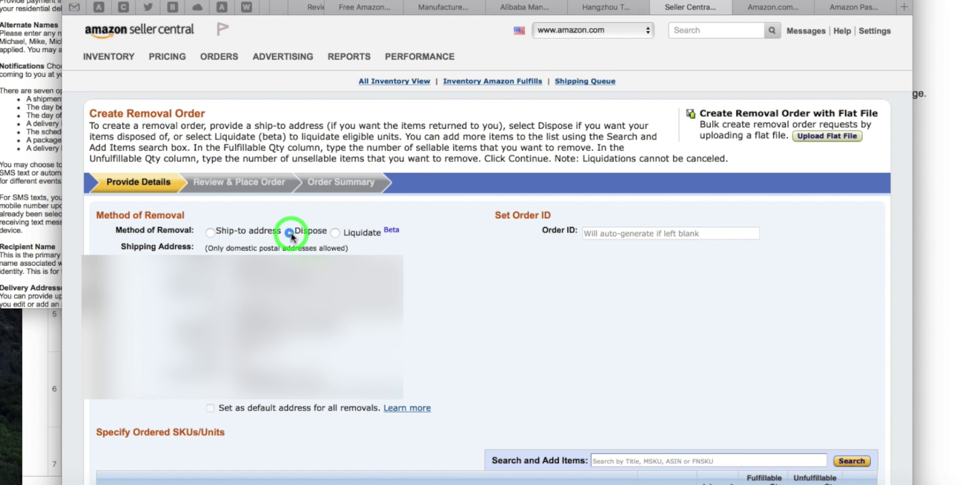
{"action": "left_click", "coordinate": [336, 233]}
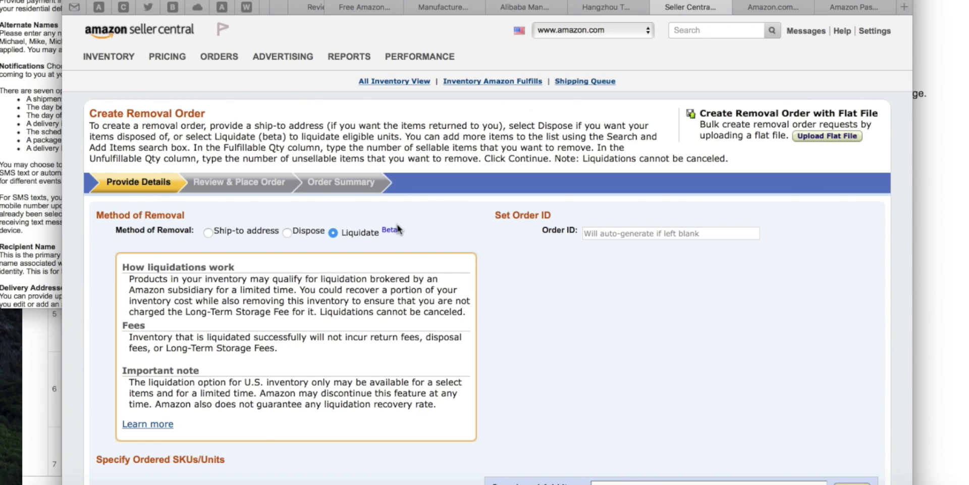
{"action": "left_click", "coordinate": [209, 233]}
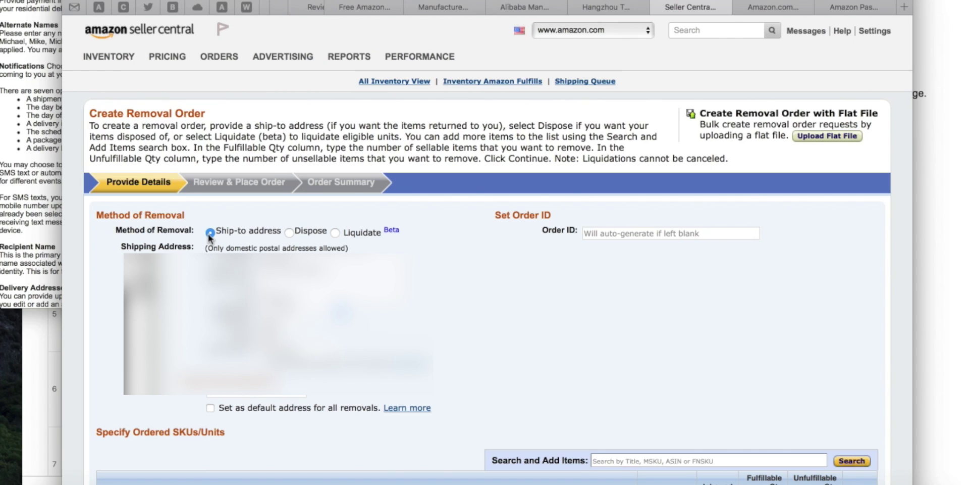
{"action": "left_click", "coordinate": [290, 234]}
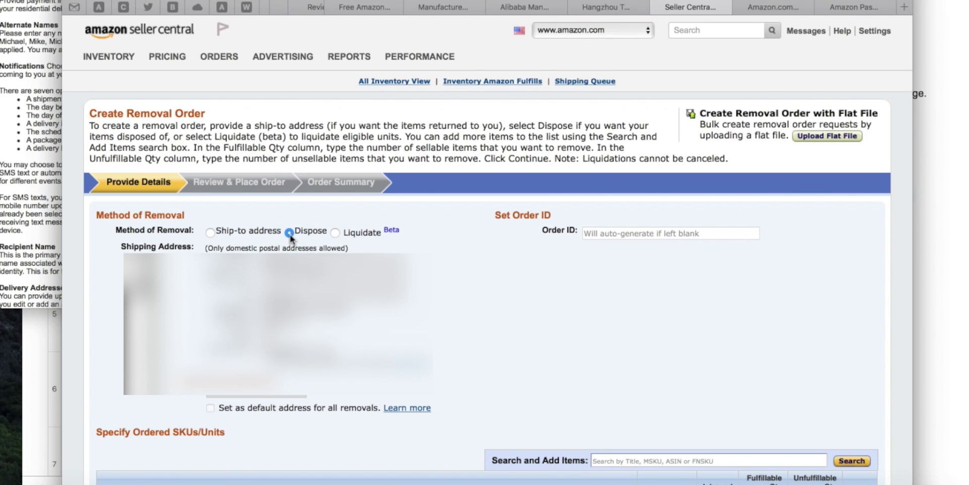
{"action": "left_click", "coordinate": [335, 233]}
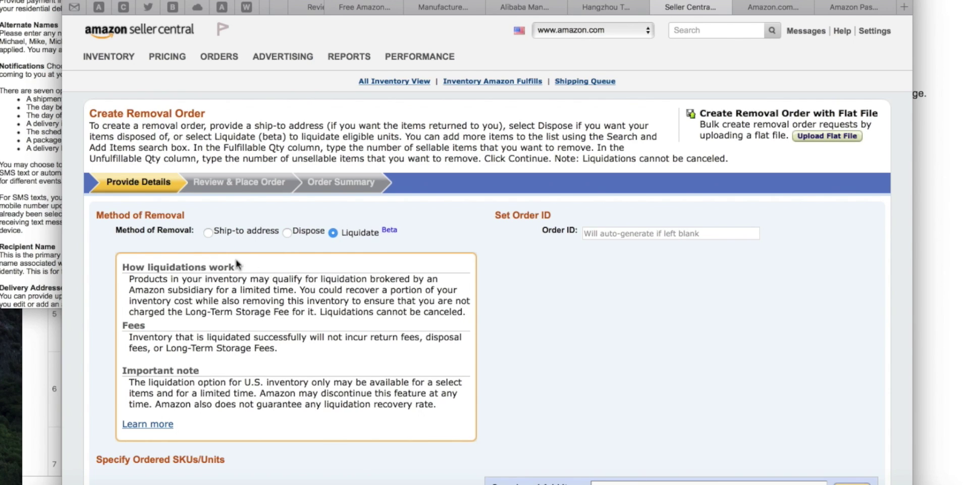
{"action": "left_click", "coordinate": [288, 233]}
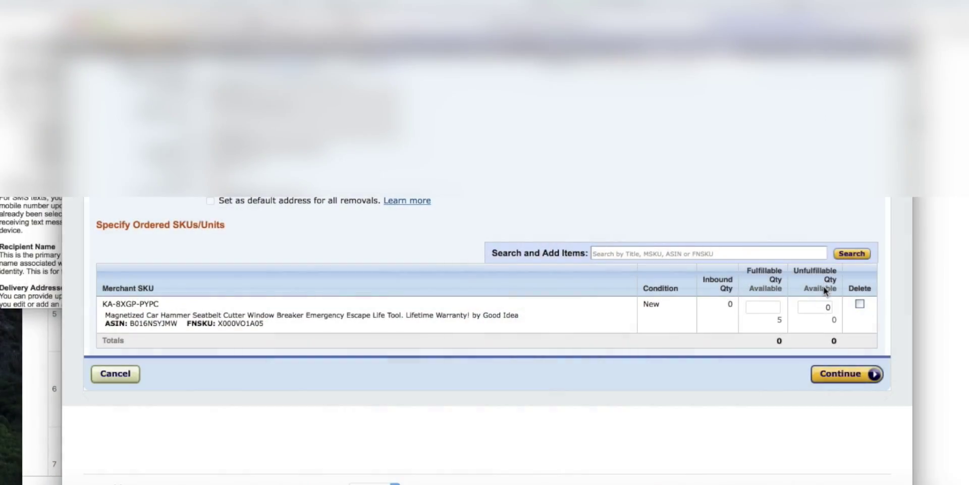
Step: Set the fulfillable quantity of the magnetized car hammer to 5 units
{"action": "left_click", "coordinate": [819, 308]}
{"action": "left_click", "coordinate": [772, 309]}
{"action": "type", "text": "3"}
{"action": "key", "text": "BackSpace"}
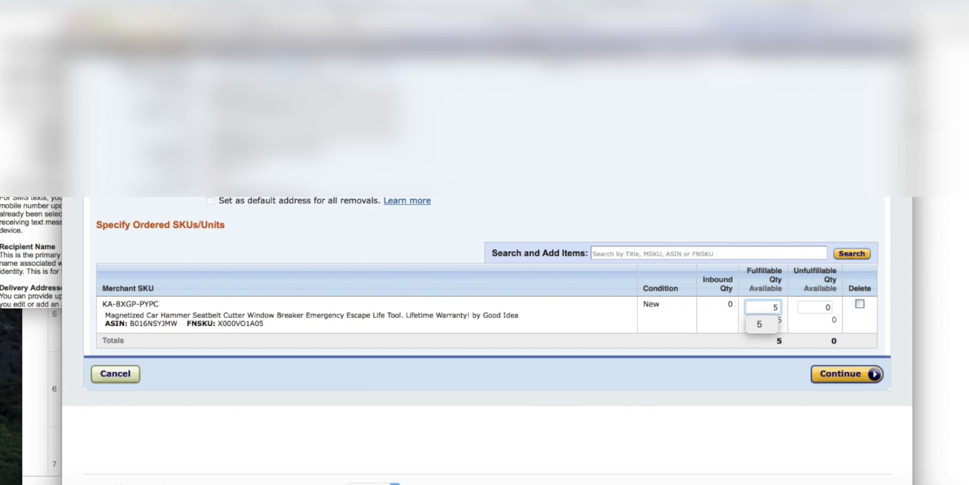
{"action": "left_click", "coordinate": [731, 378]}
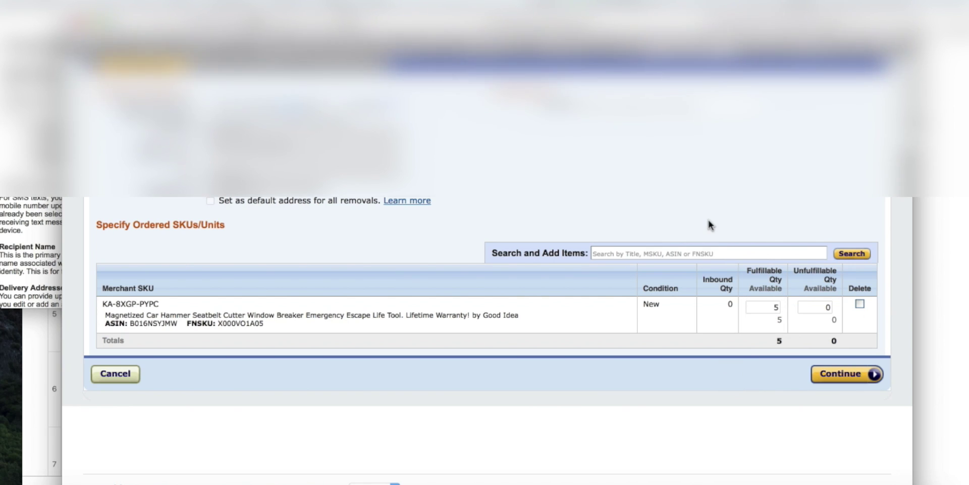
Step: Try "car hammer" as a custom order ID for the removal order, and clear the field again
{"action": "scroll", "coordinate": [710, 225], "scroll_direction": "up", "scroll_amount": 2}
{"action": "left_click", "coordinate": [600, 76]}
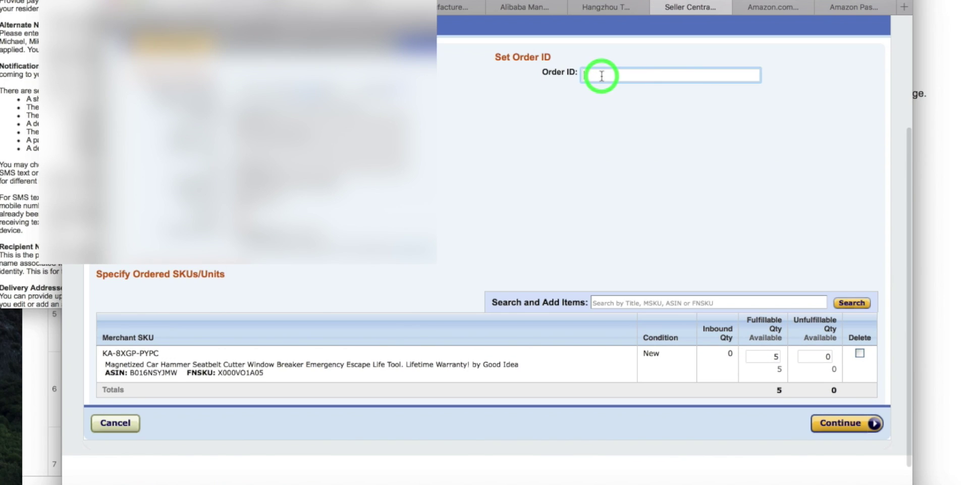
{"action": "type", "text": "removal or"}
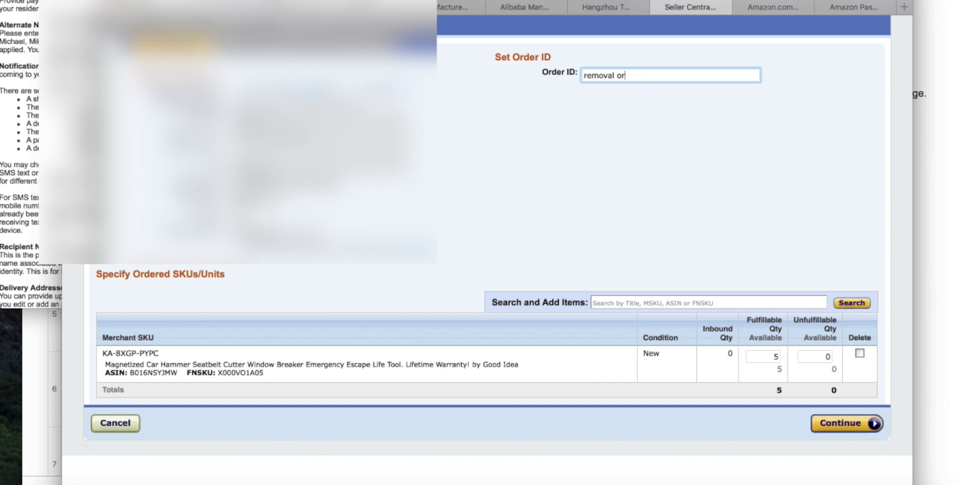
{"action": "key", "text": "BackSpace"}
{"action": "key", "text": "BackSpace"}
{"action": "key", "text": "BackSpace"}
{"action": "key", "text": "BackSpace"}
{"action": "key", "text": "BackSpace"}
{"action": "key", "text": "BackSpace"}
{"action": "key", "text": "BackSpace"}
{"action": "key", "text": "BackSpace"}
{"action": "type", "text": "car hammer"}
{"action": "key", "text": "super+a"}
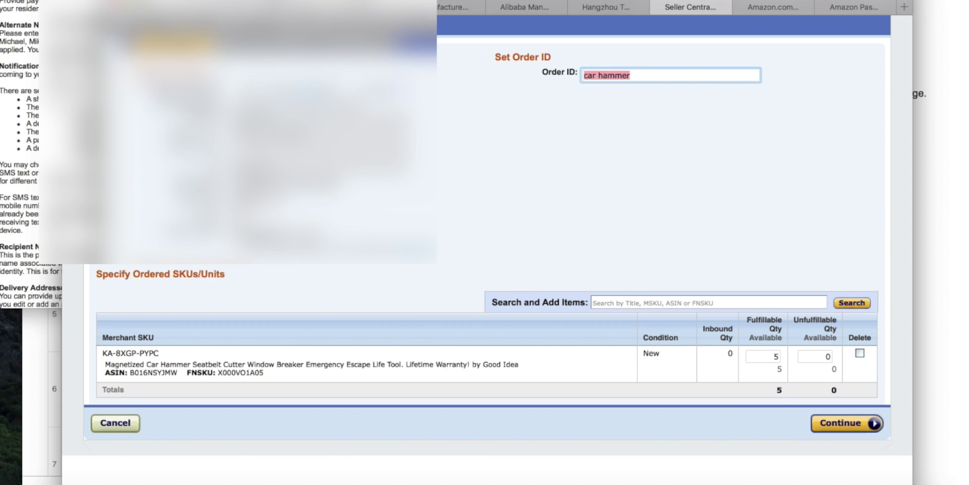
{"action": "key", "text": "BackSpace"}
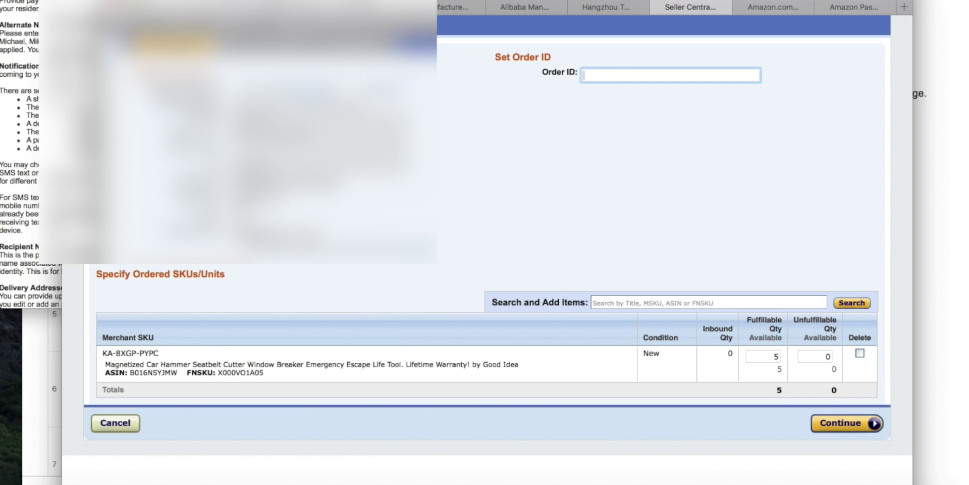
Step: Proceed to the review of the removal order with the order ID left blank
{"action": "scroll", "coordinate": [599, 108], "scroll_direction": "up", "scroll_amount": 1}
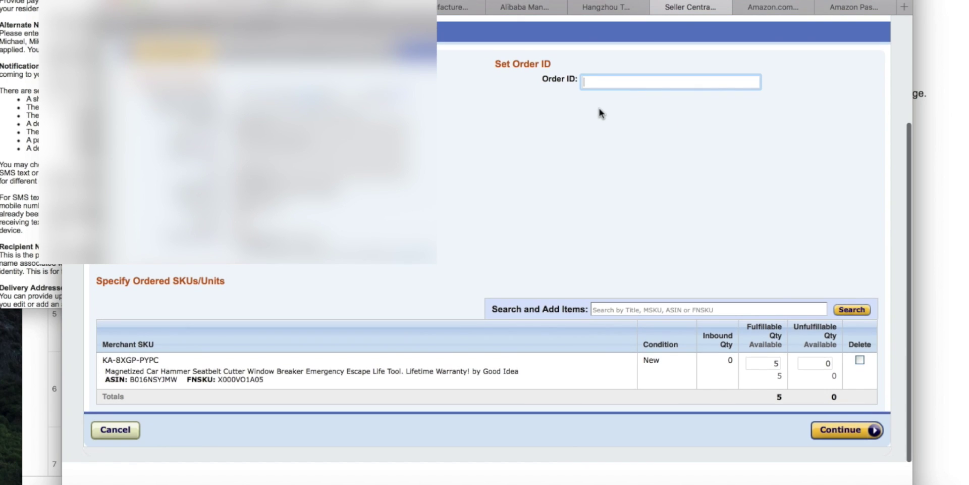
{"action": "scroll", "coordinate": [697, 168], "scroll_direction": "down", "scroll_amount": 3}
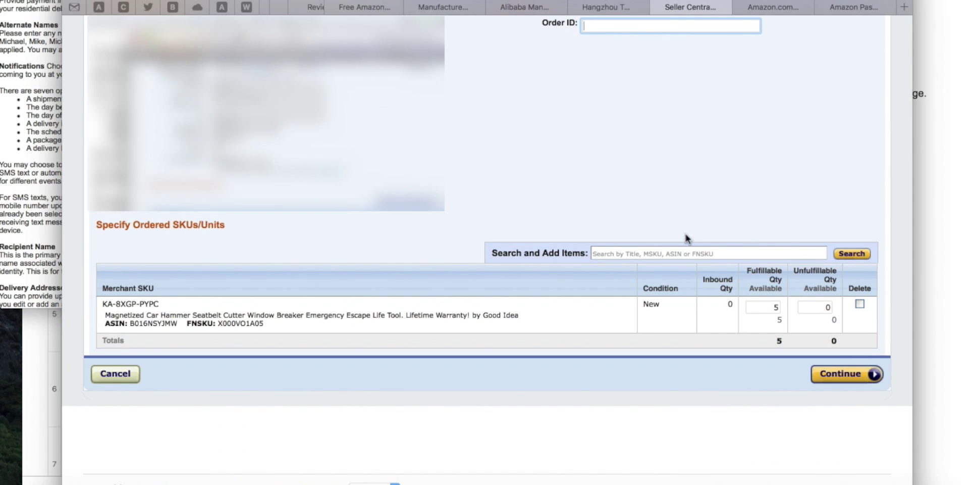
{"action": "left_click", "coordinate": [851, 374]}
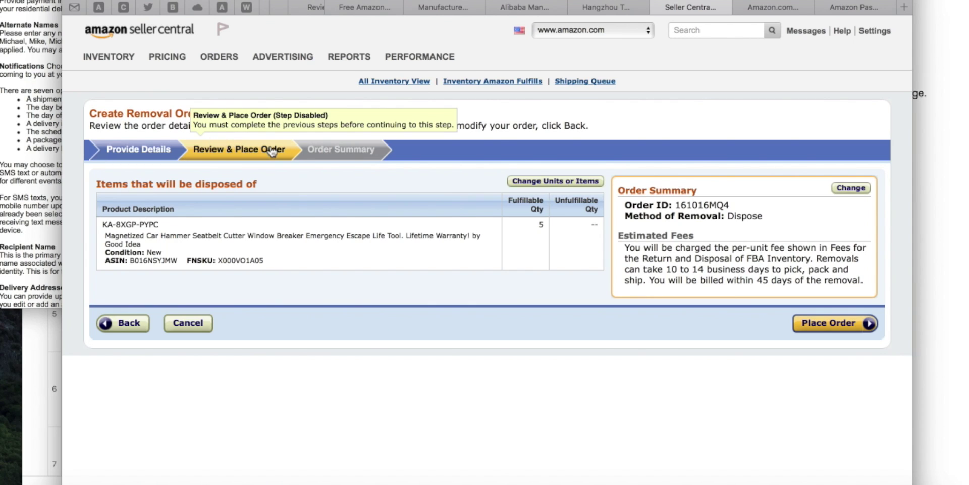
Step: Read the estimated fees note, place the disposal order, and check the removal method in its summary
{"action": "left_click_drag", "start_coordinate": [626, 246], "coordinate": [760, 258]}
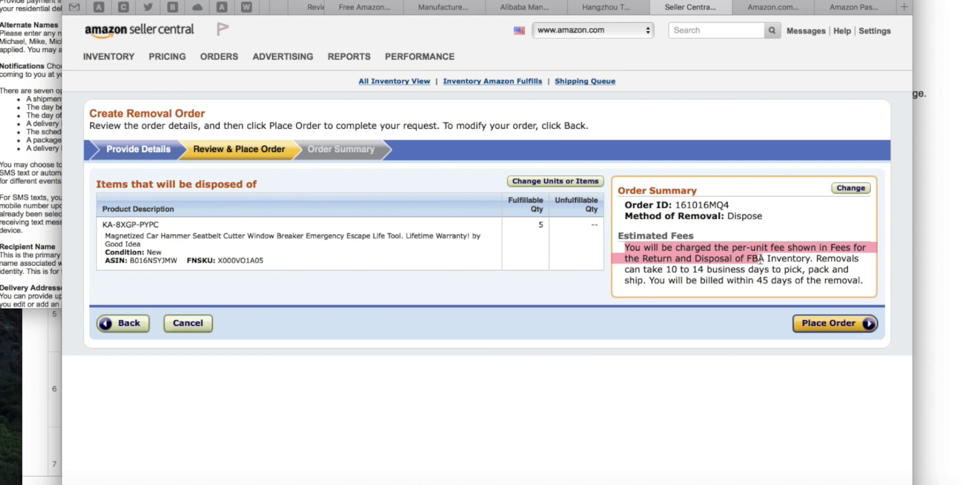
{"action": "left_click", "coordinate": [647, 324]}
{"action": "left_click", "coordinate": [824, 326]}
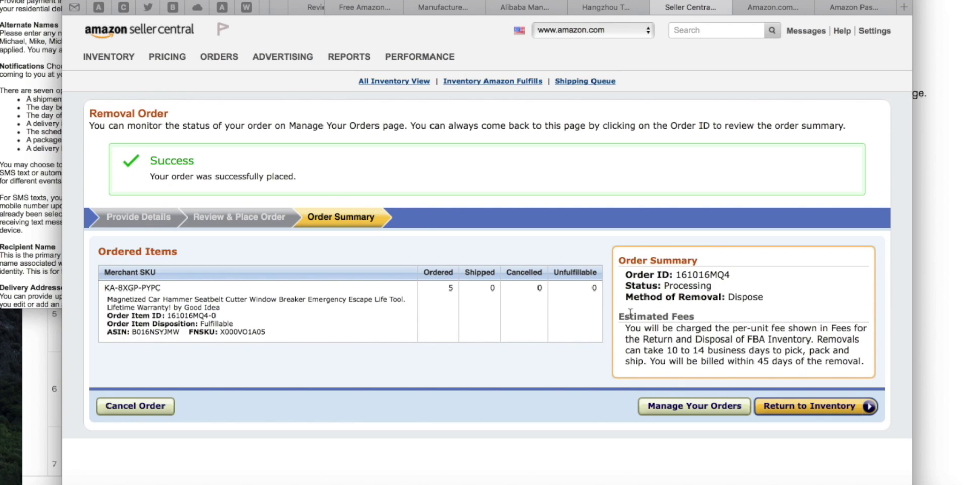
{"action": "left_click_drag", "start_coordinate": [629, 298], "coordinate": [763, 297]}
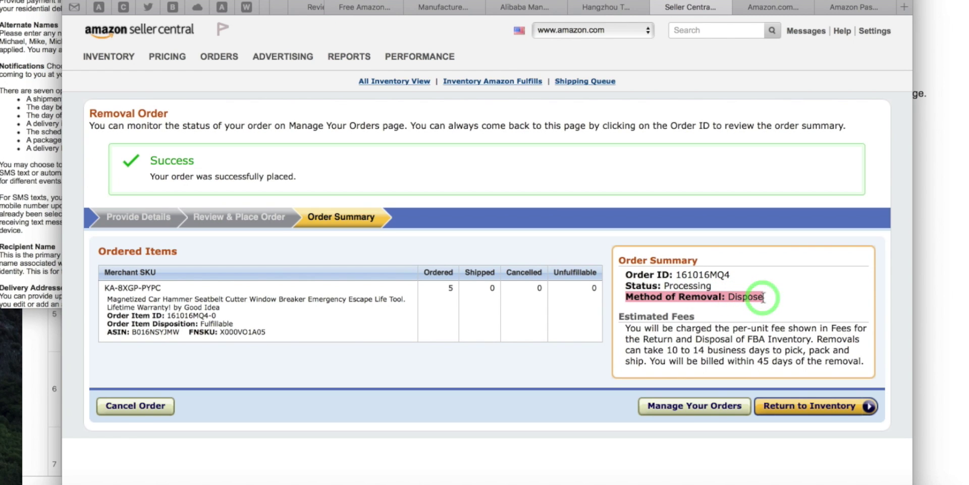